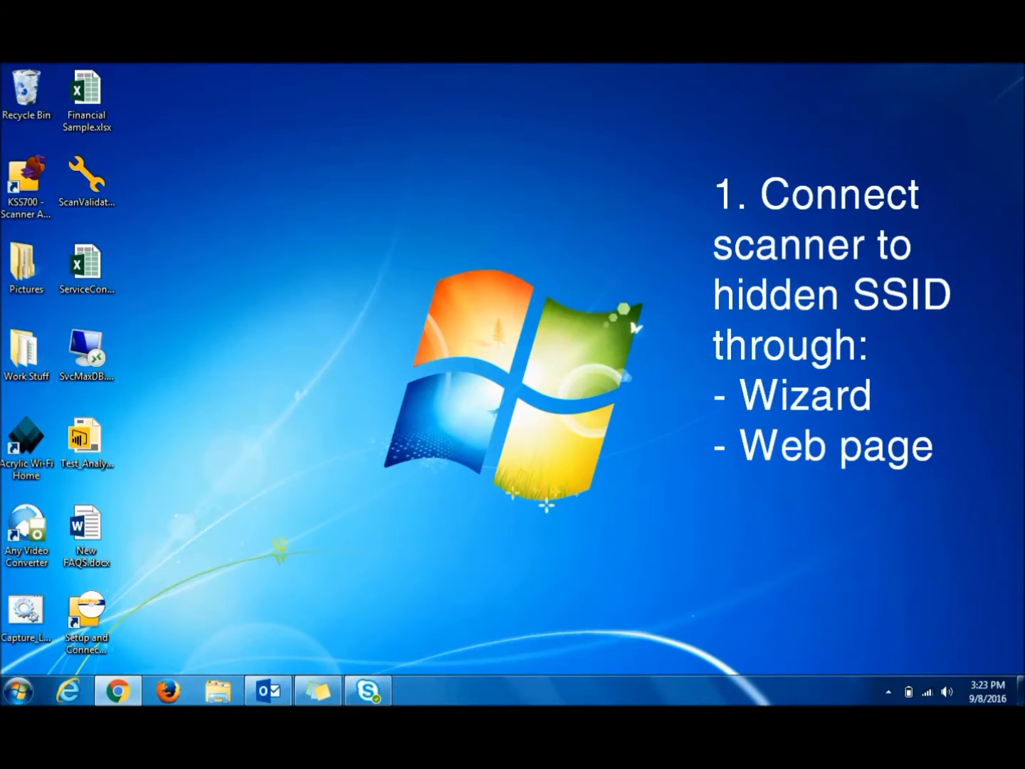
Step: Open All Programs from the Start menu and expand the Kodak folder
key(super)
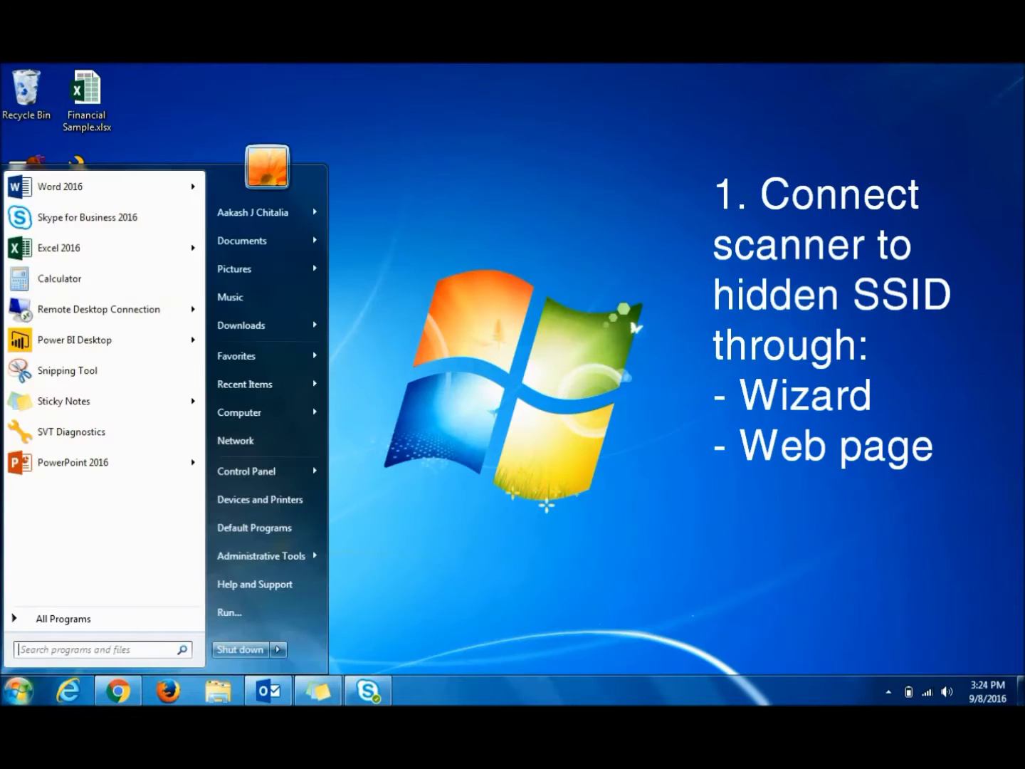
key(Up)
key(Return)
key(Up)
key(Up)
key(Up)
key(Up)
key(Up)
key(Up)
key(Up)
key(Up)
key(Up)
key(Up)
key(Up)
key(Up)
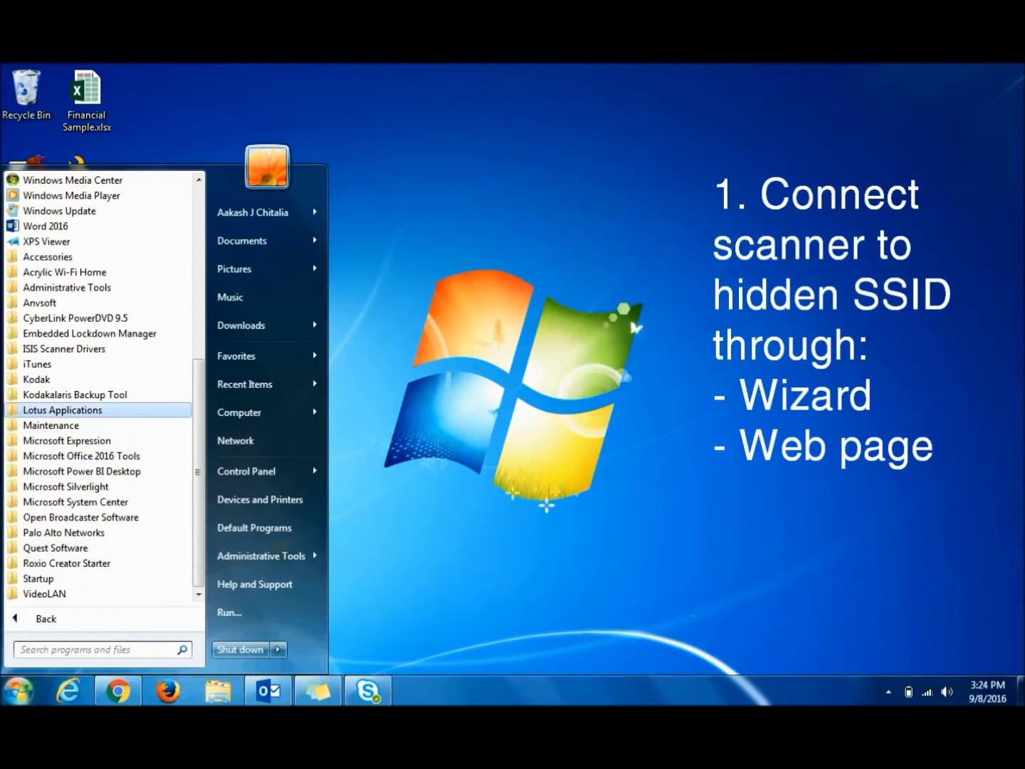
key(Up)
key(Return)
key(Up)
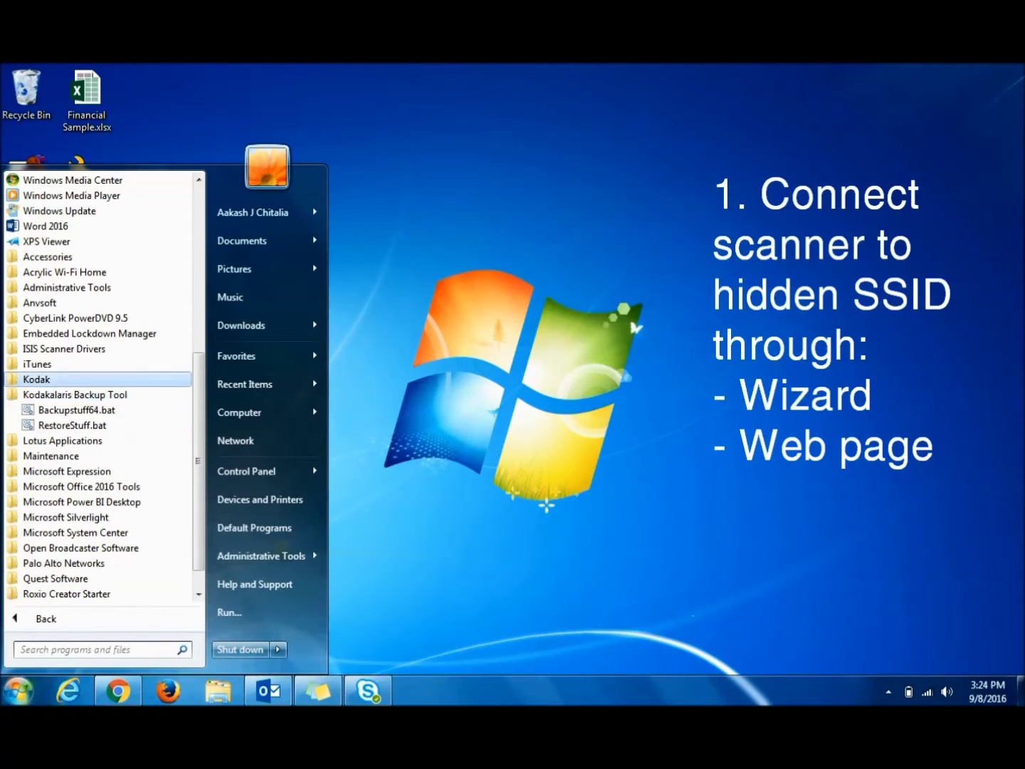
Step: Launch Setup and Connect Scanner under Kodak > Document Imaging > i1100WN
key(Return)
key(Down)
key(Return)
key(Down)
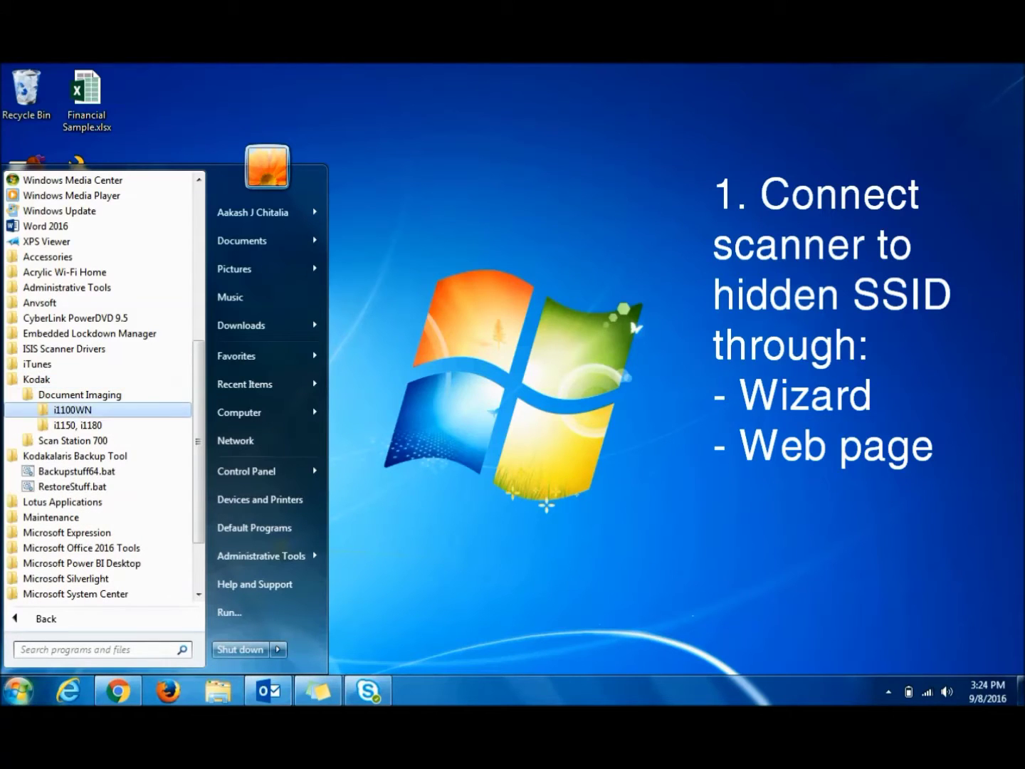
key(Down)
key(Up)
key(Return)
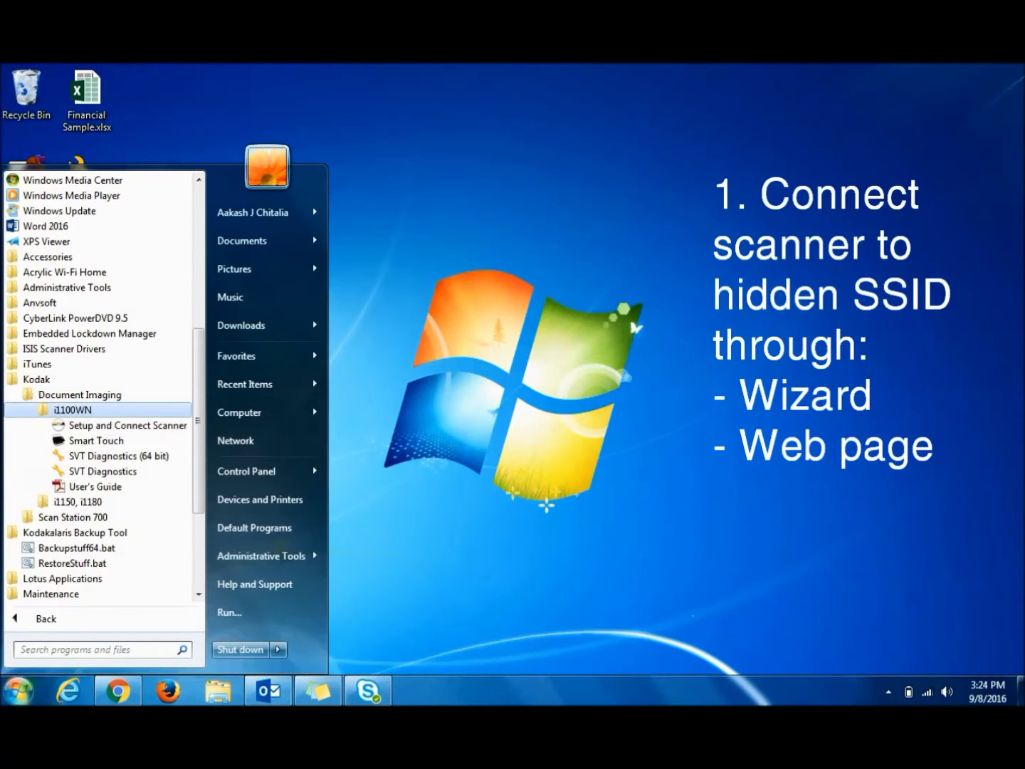
key(Down)
key(Return)
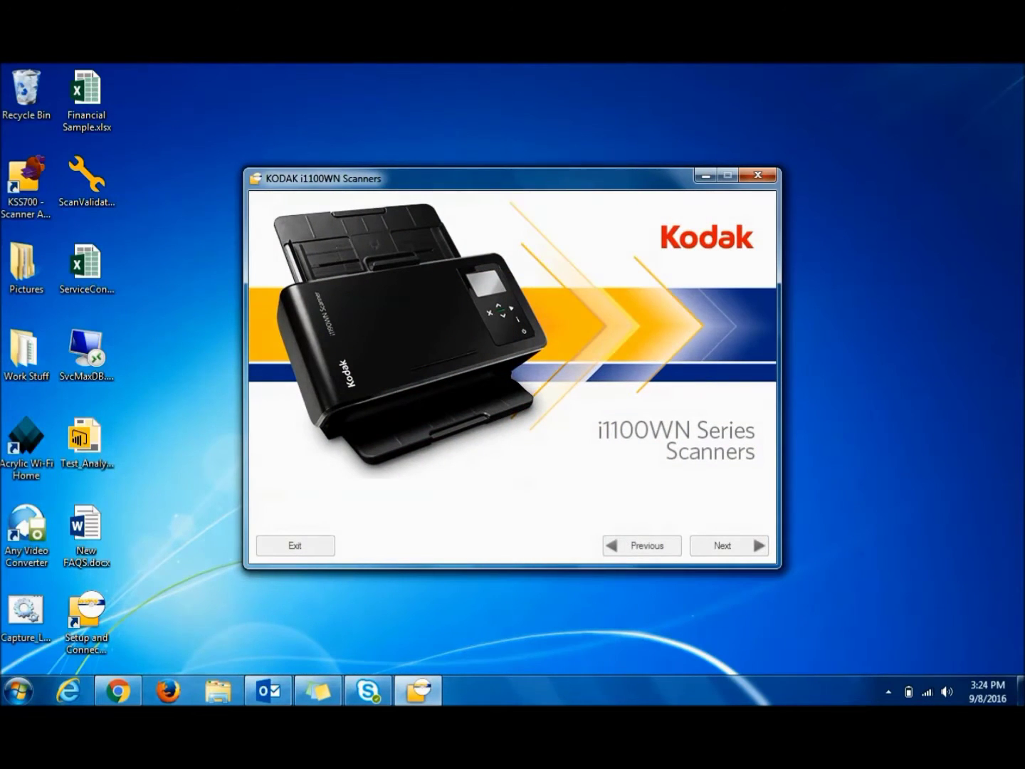
Step: Advance through the wizard keeping Network, Needs Configuring, Use Scanner, Wireless Directly and This computer
key(Return)
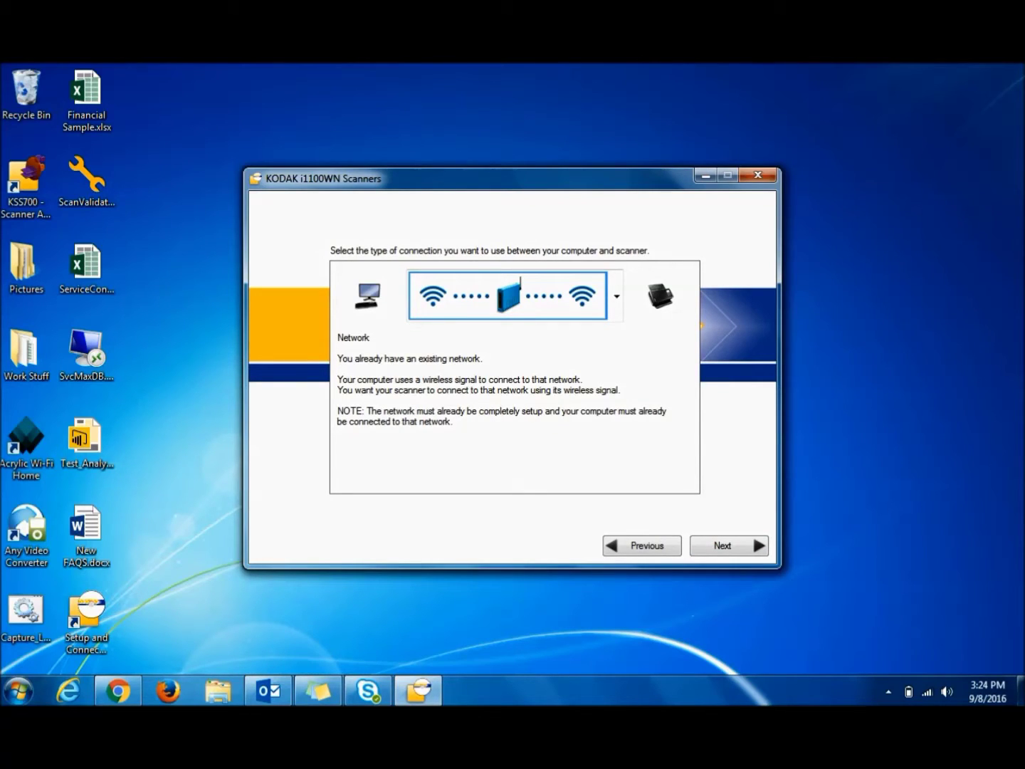
key(Return)
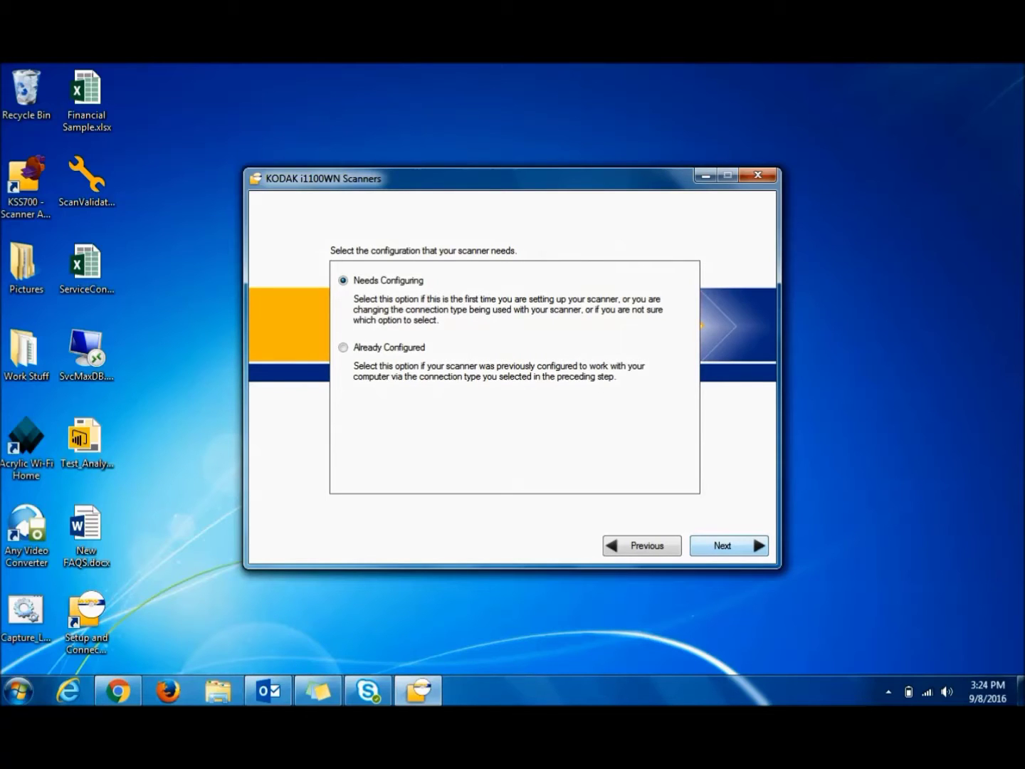
key(Return)
key(Return)
key(Return)
key(Return)
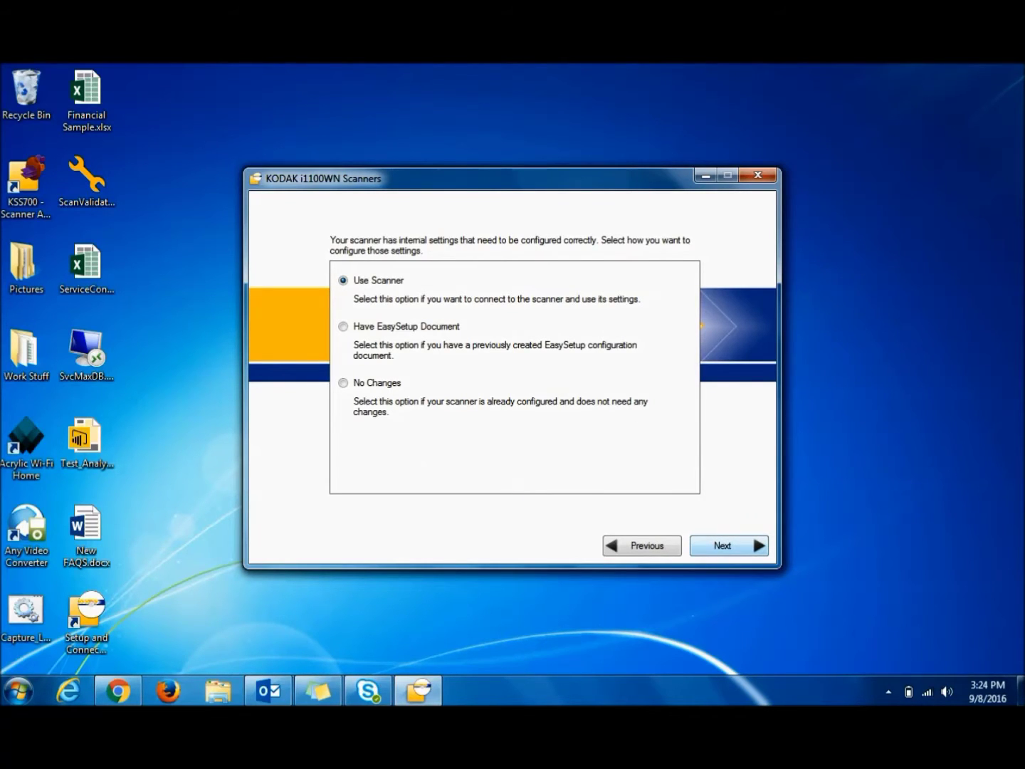
key(Return)
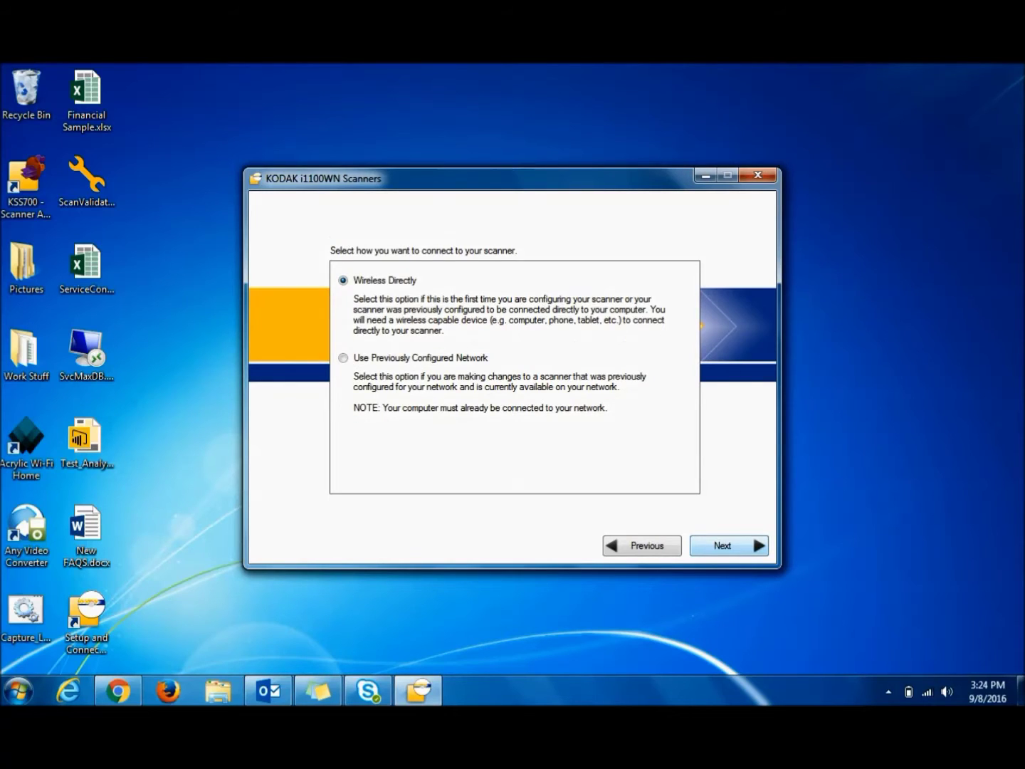
key(Return)
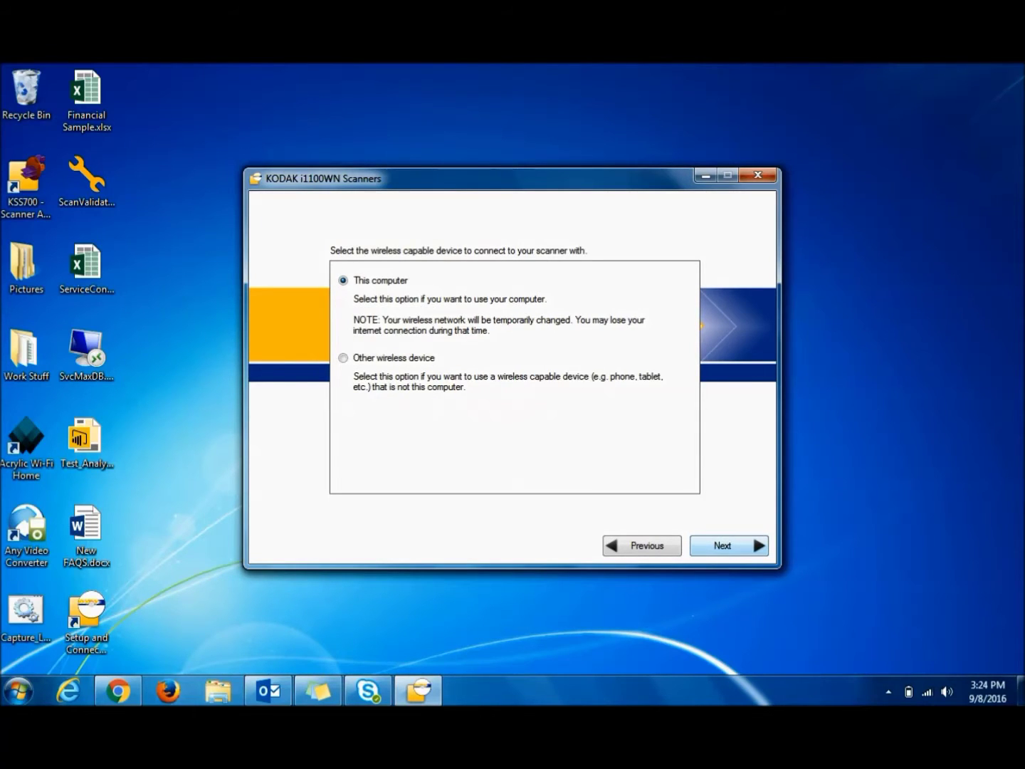
key(Return)
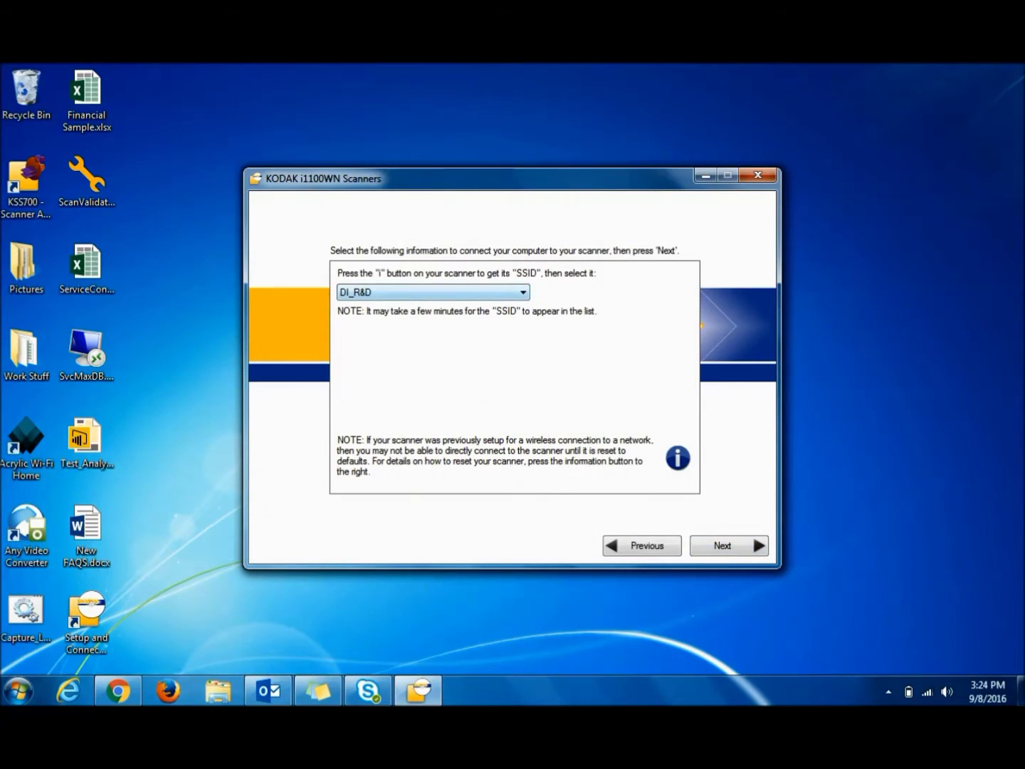
Step: Pick the i1190WN-58533523 scanner network and bring up its settings page in the browser
key(alt+Down)
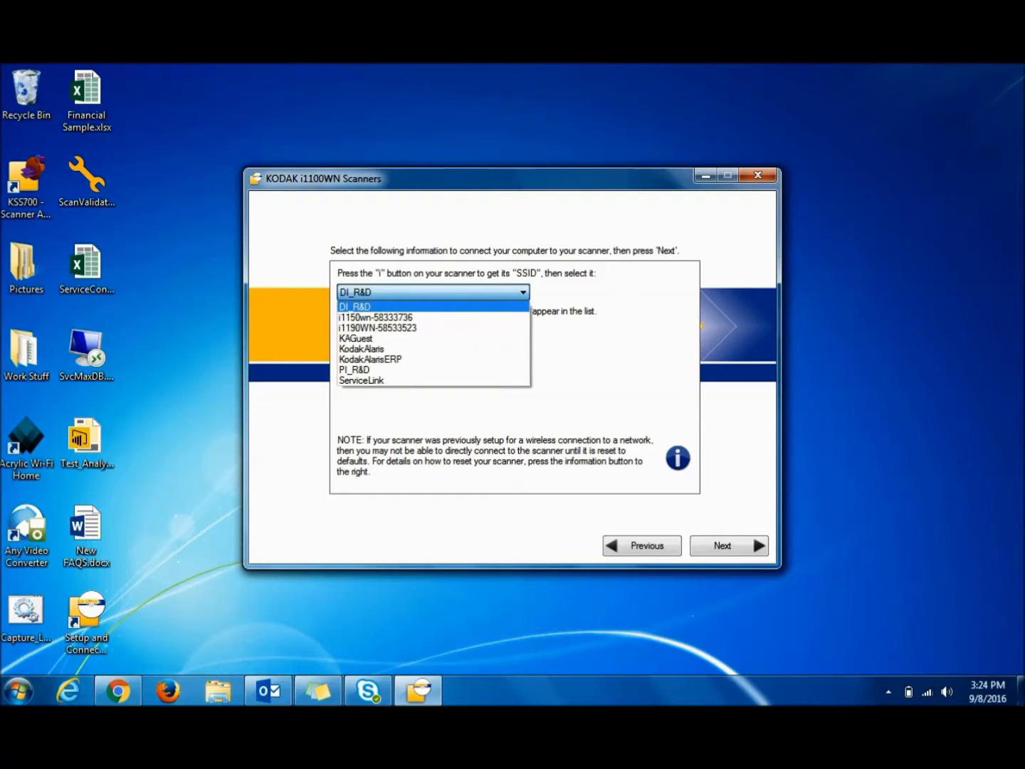
key(Down)
key(Down)
key(Return)
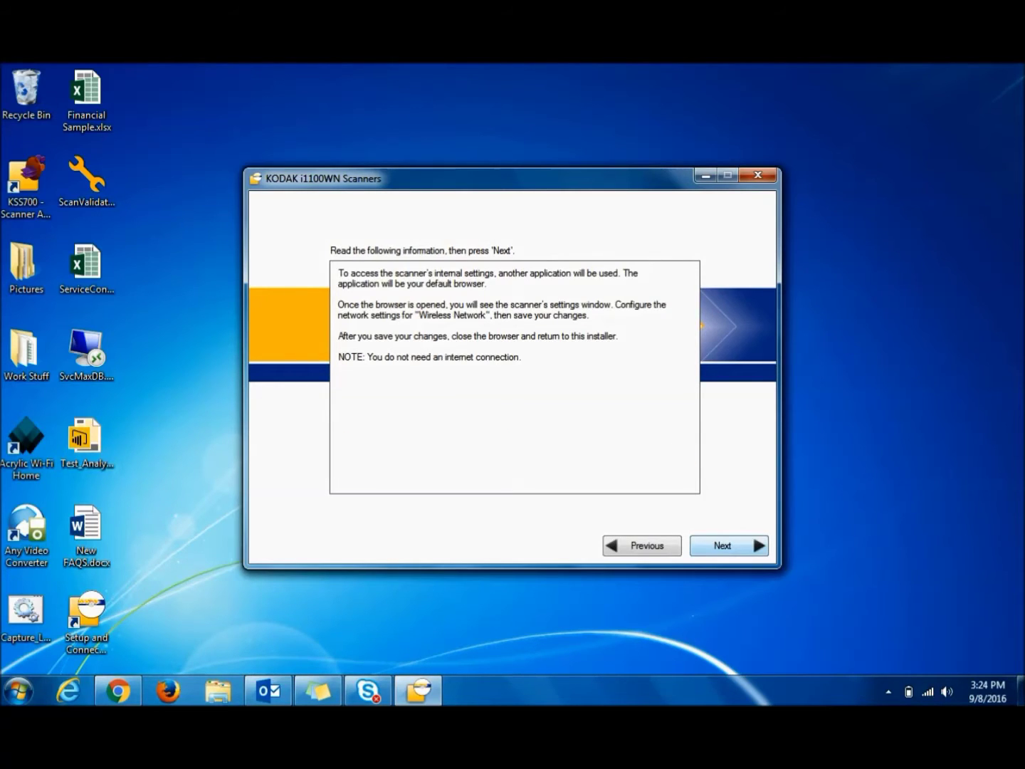
key(Return)
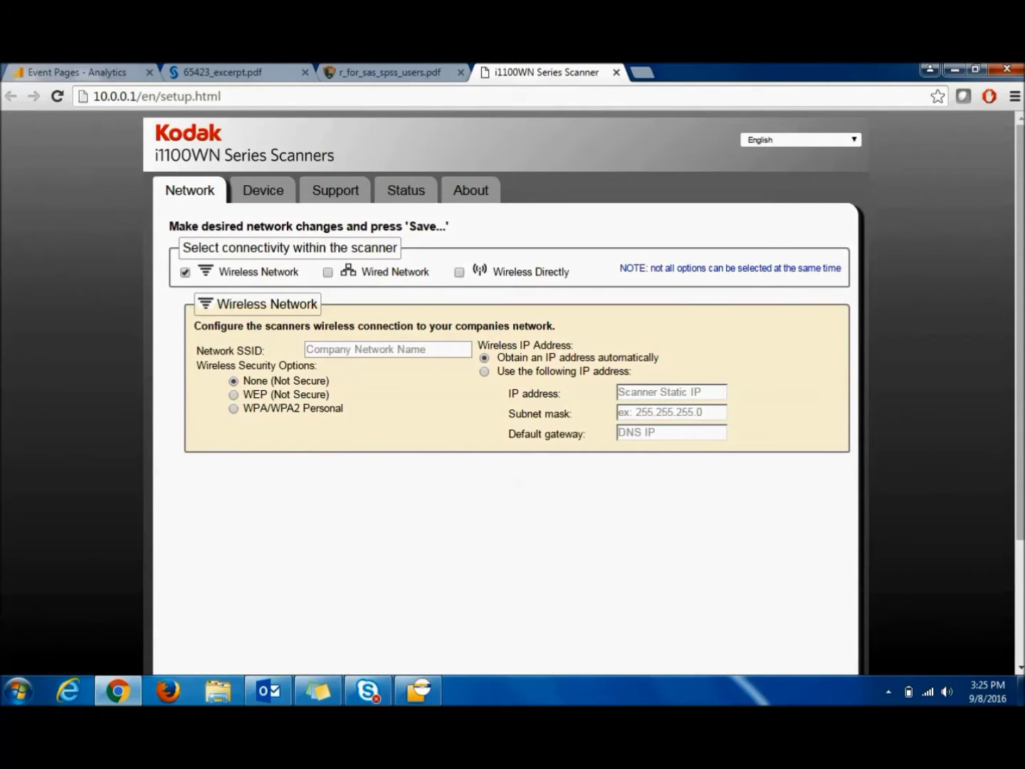
Step: Enter hidden SSID ServiceNet with WPA/WPA2 Personal security and the network's security key
click(388, 349)
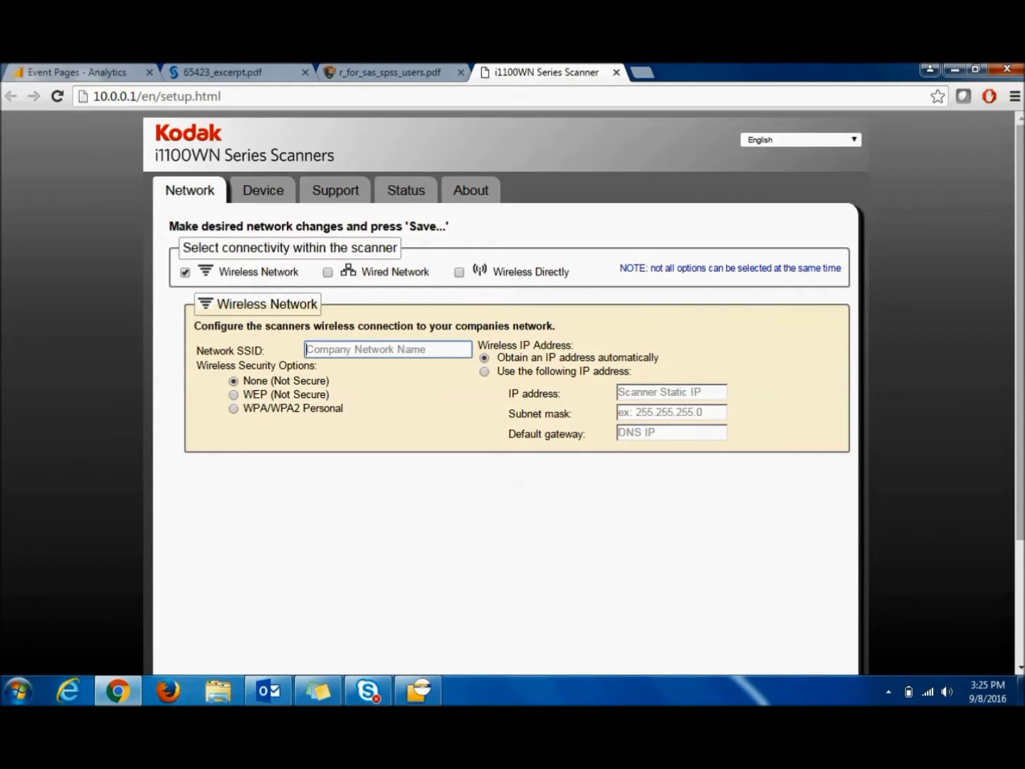
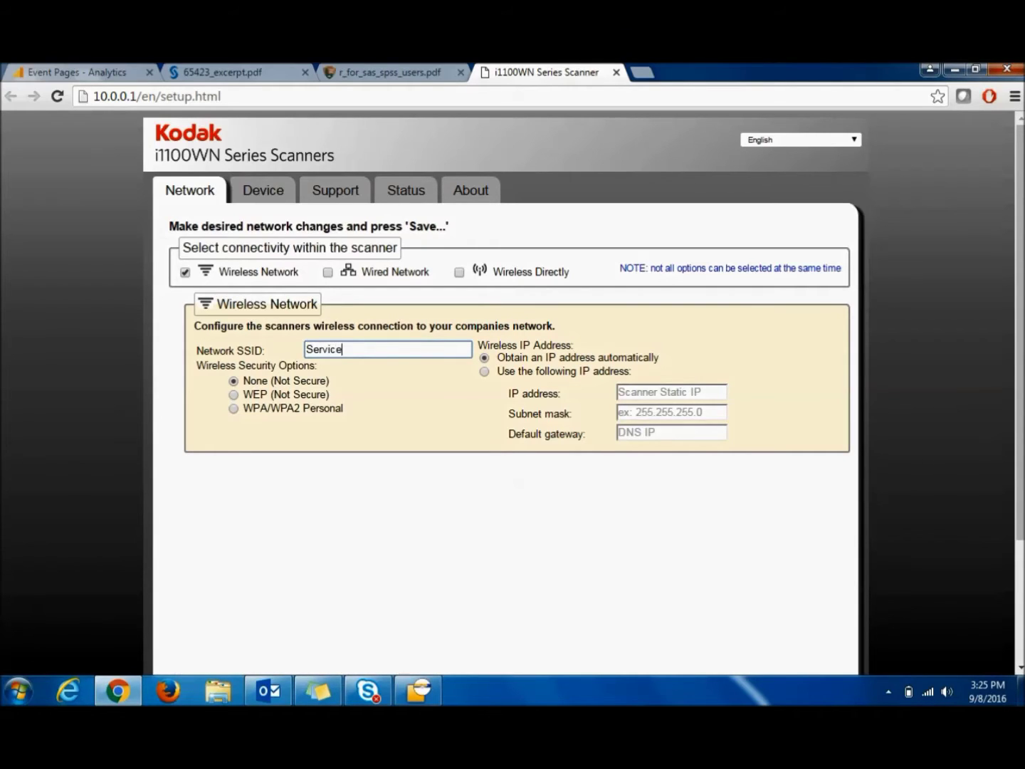
click(233, 408)
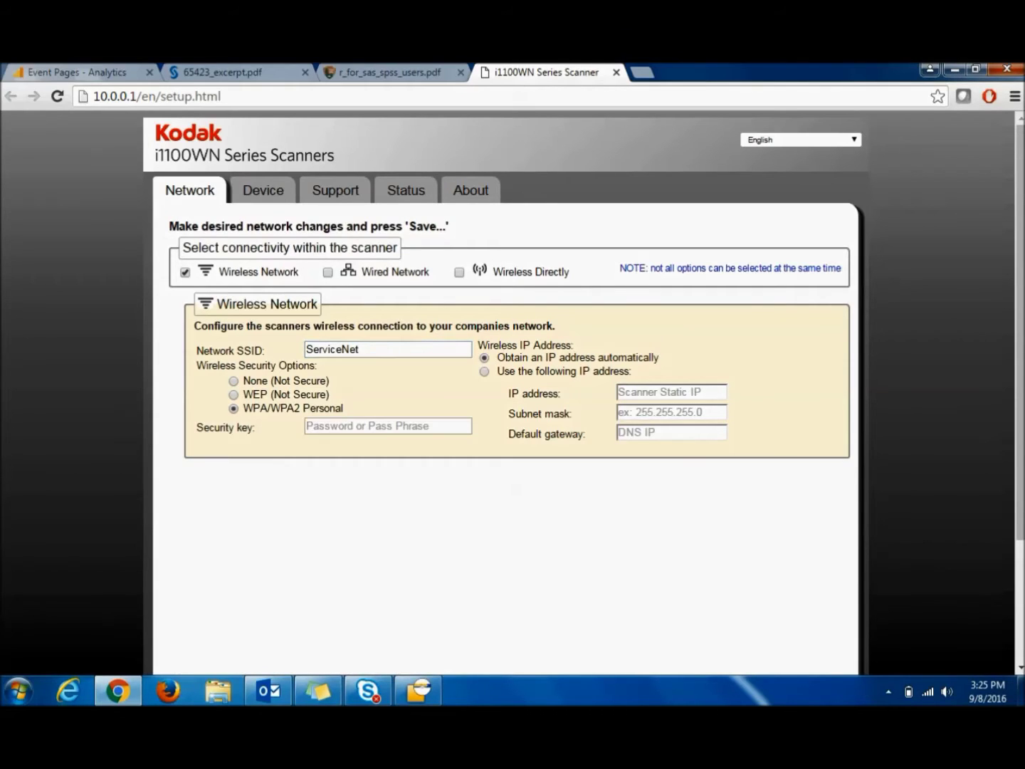
click(388, 426)
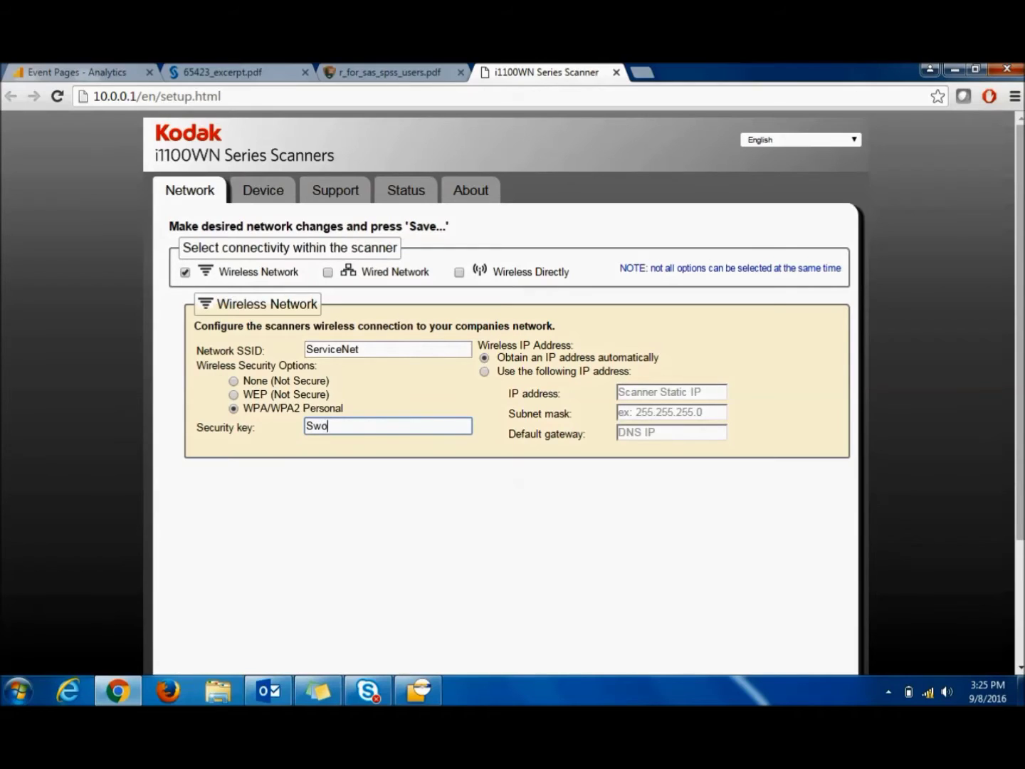
Step: Save the new network settings and confirm with OK to apply them to the scanner
scroll(506, 392, down, 2)
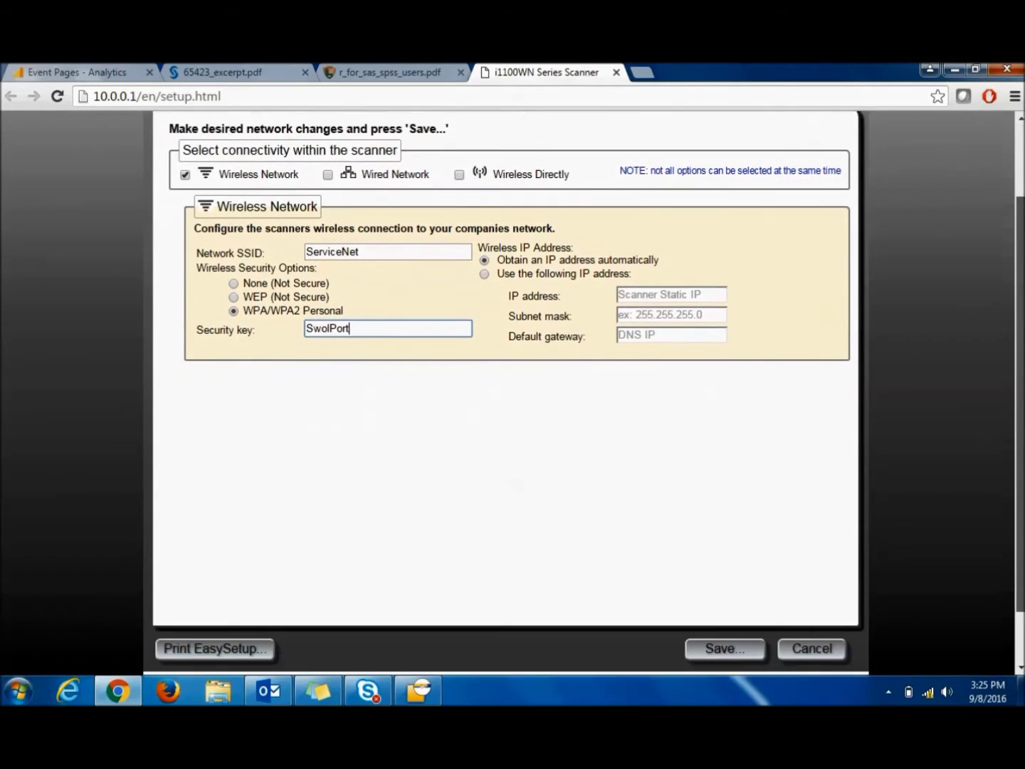
click(725, 649)
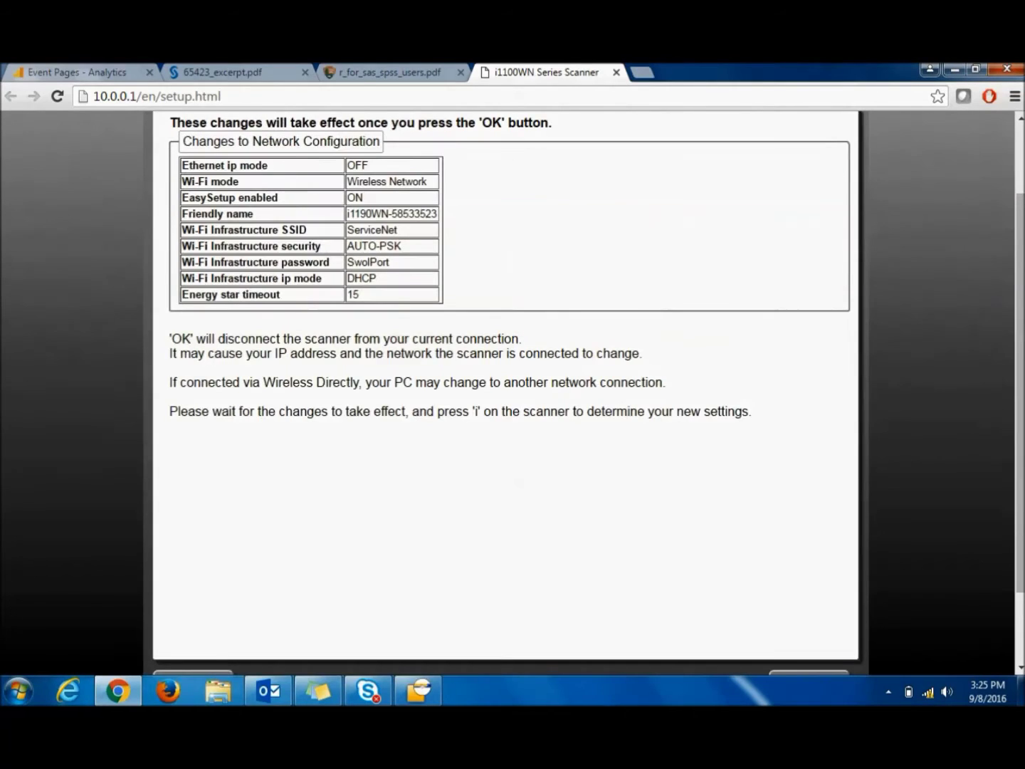
scroll(506, 391, down, 2)
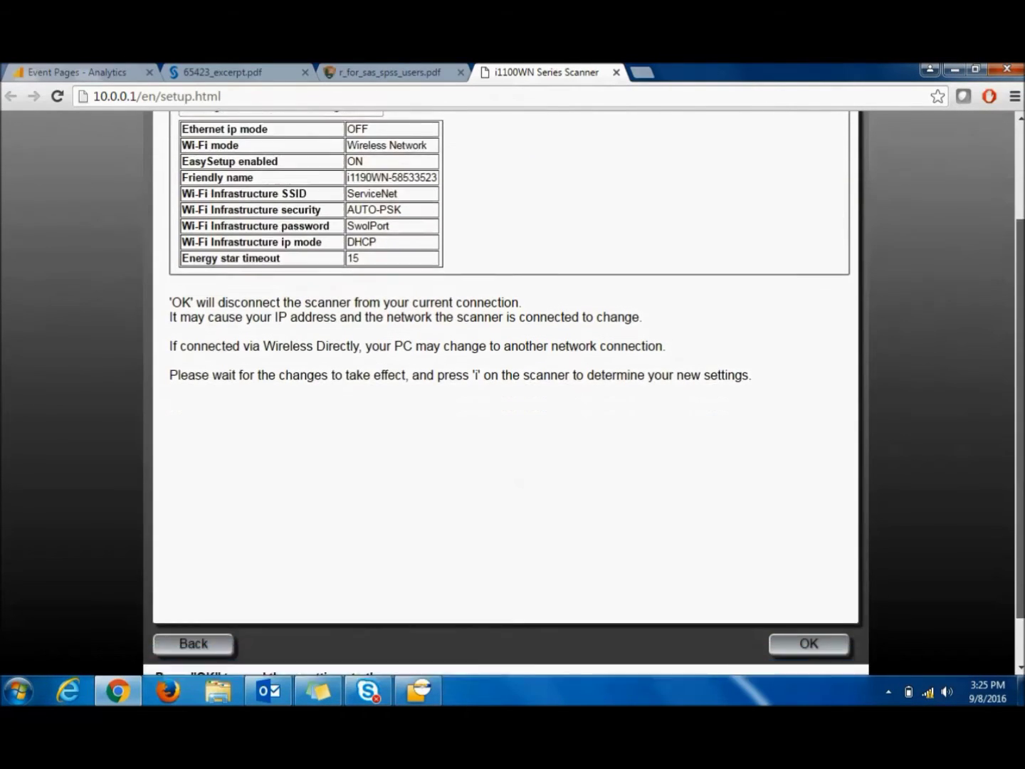
click(809, 603)
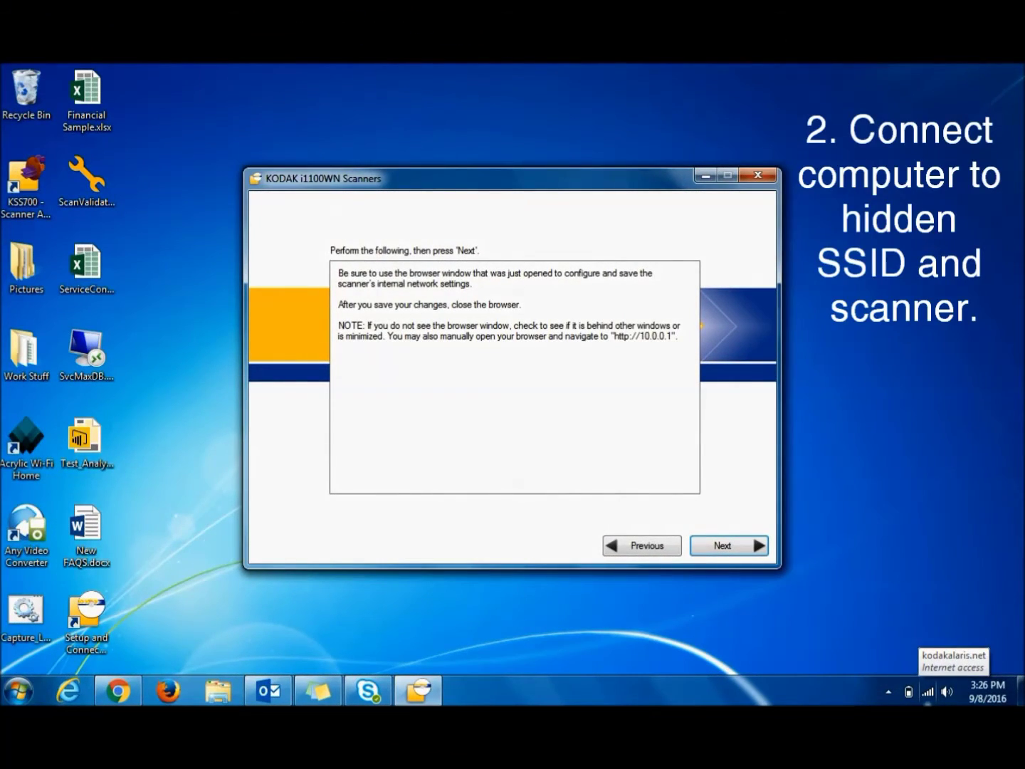
Step: Choose Other Network from the tray's wireless network list and start connecting
click(927, 691)
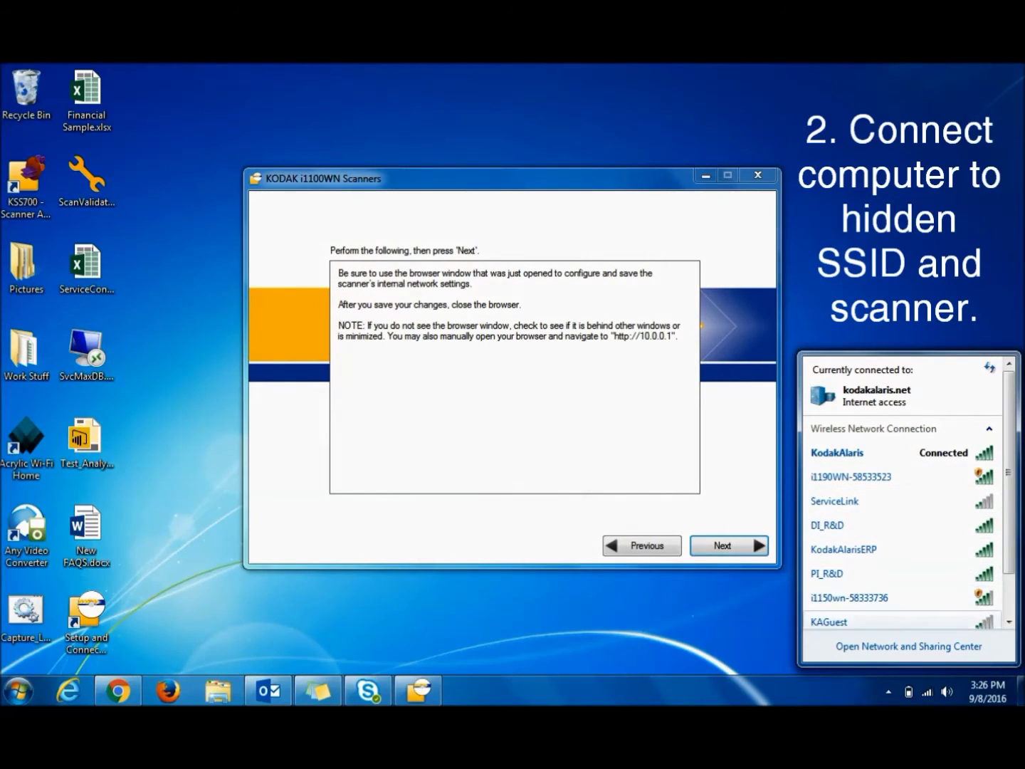
scroll(908, 493, down, 2)
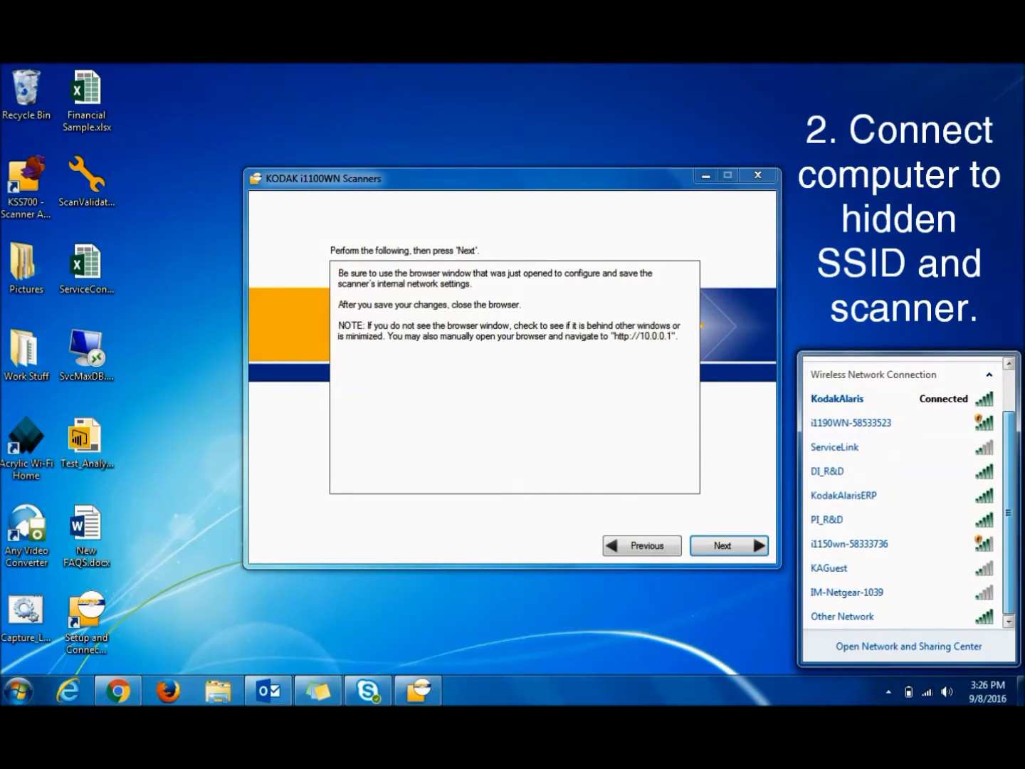
click(843, 616)
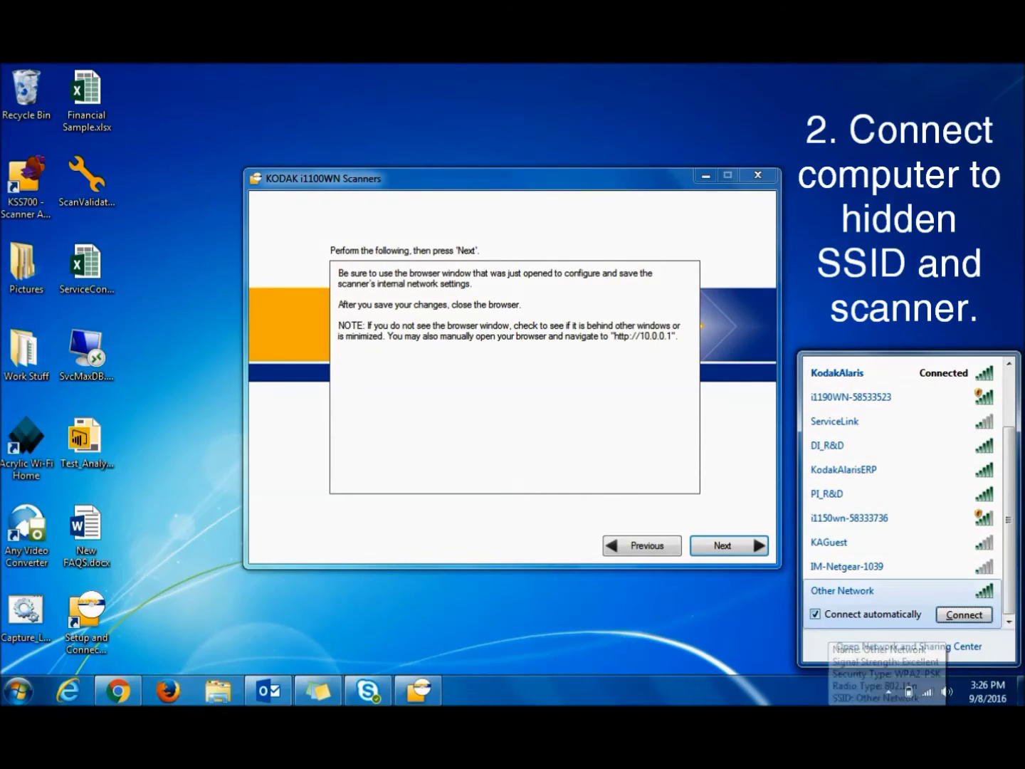
click(964, 615)
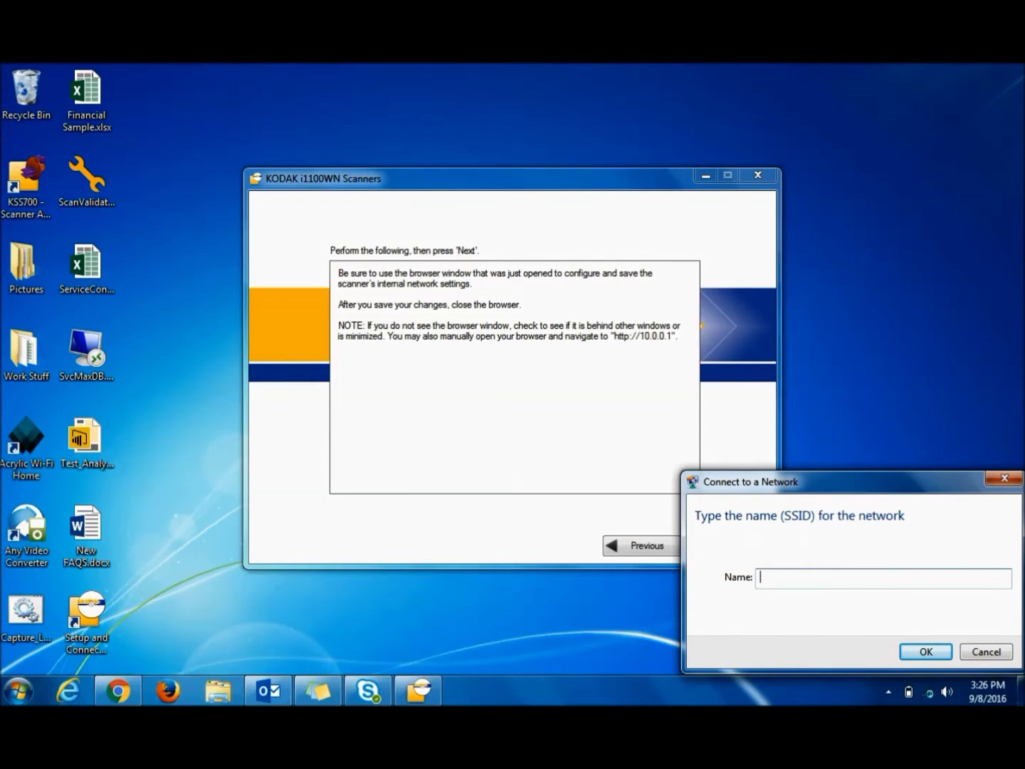
Step: Join the hidden ServiceNet network, entering its security key with characters hidden
text(ServiceNet)
key(Return)
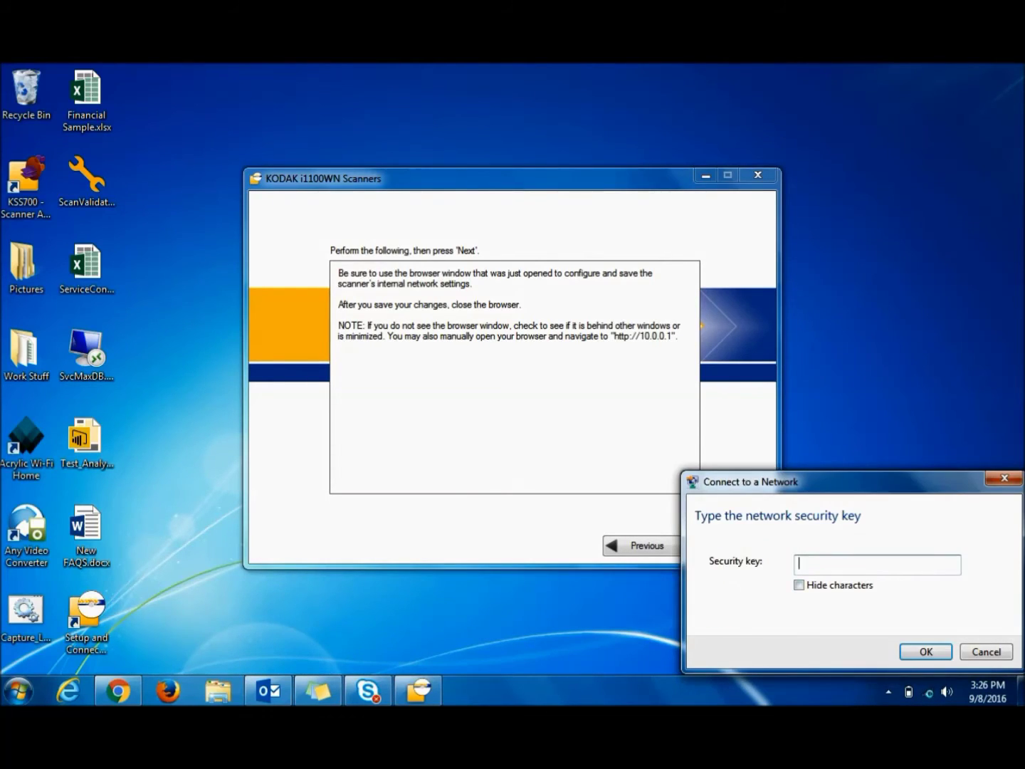
click(799, 584)
text(********)
key(Return)
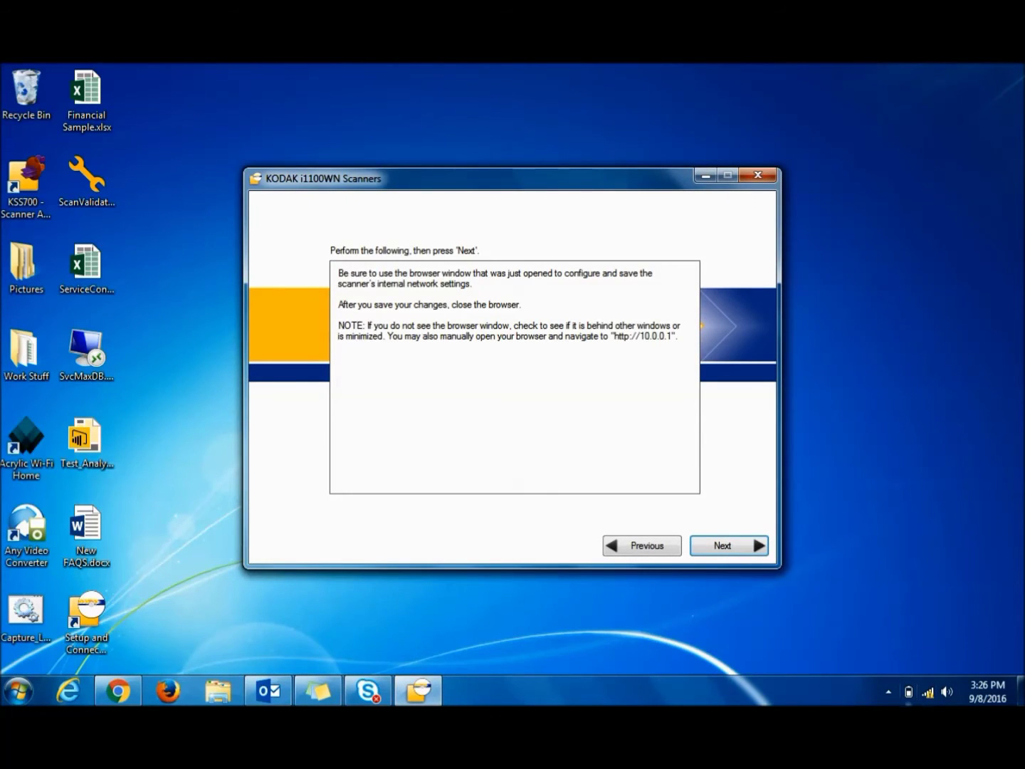
Step: Continue past the browser step and select scanner i1190WN-58533523 so the wizard recognizes it
key(Return)
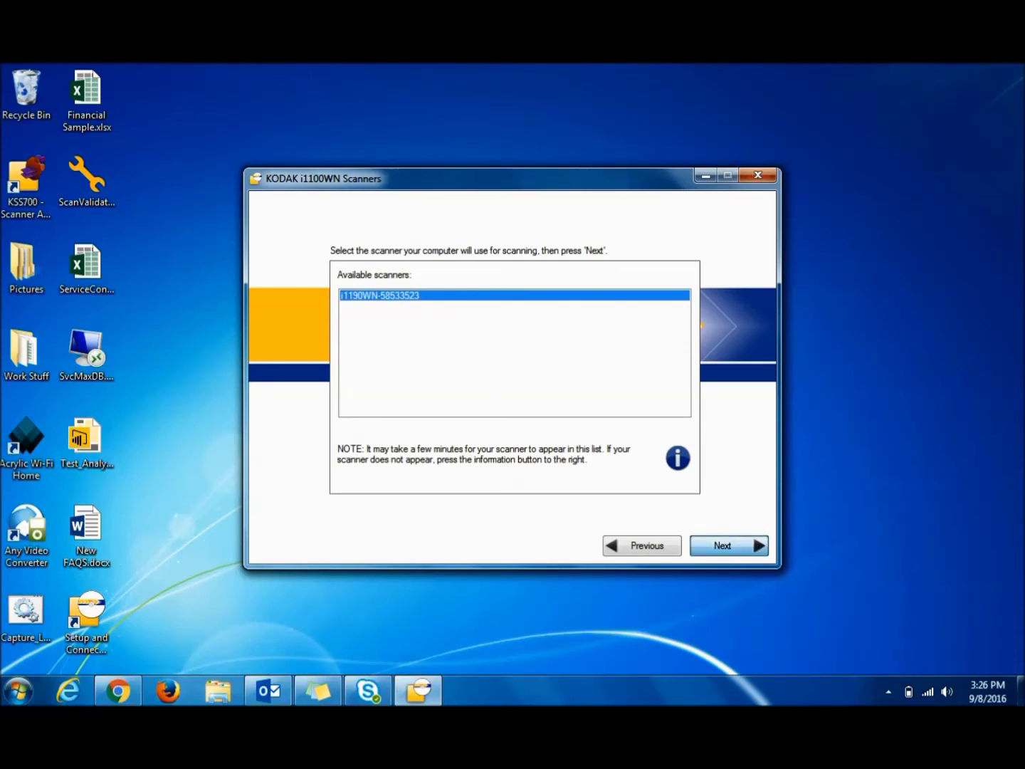
key(Return)
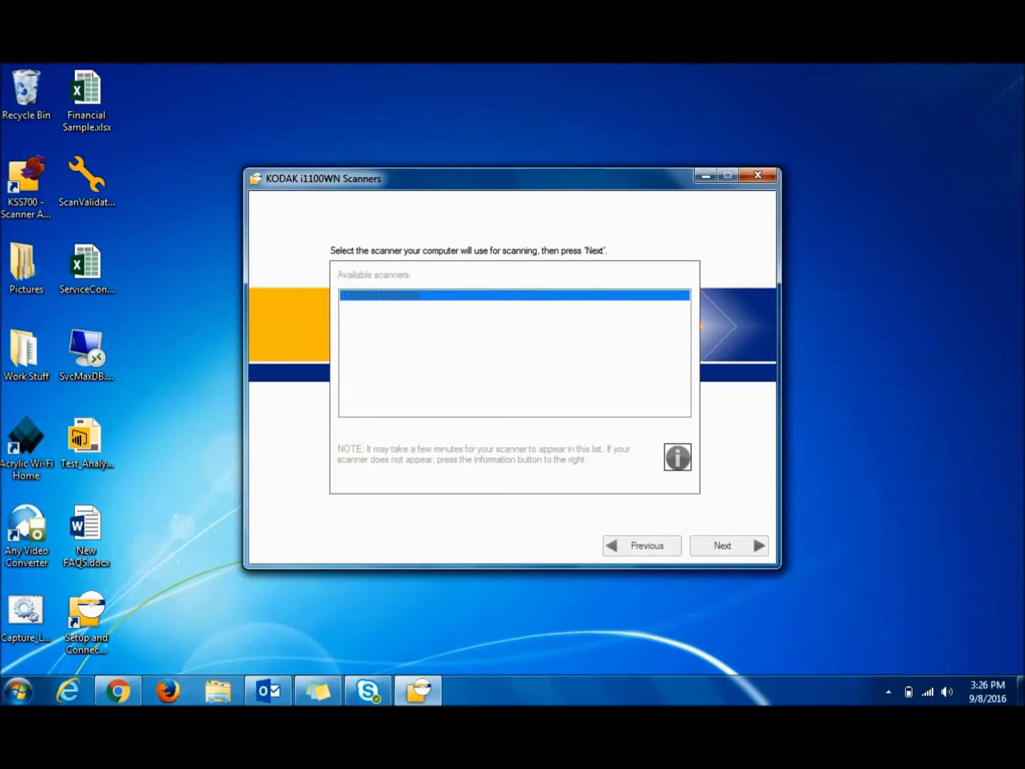
key(Return)
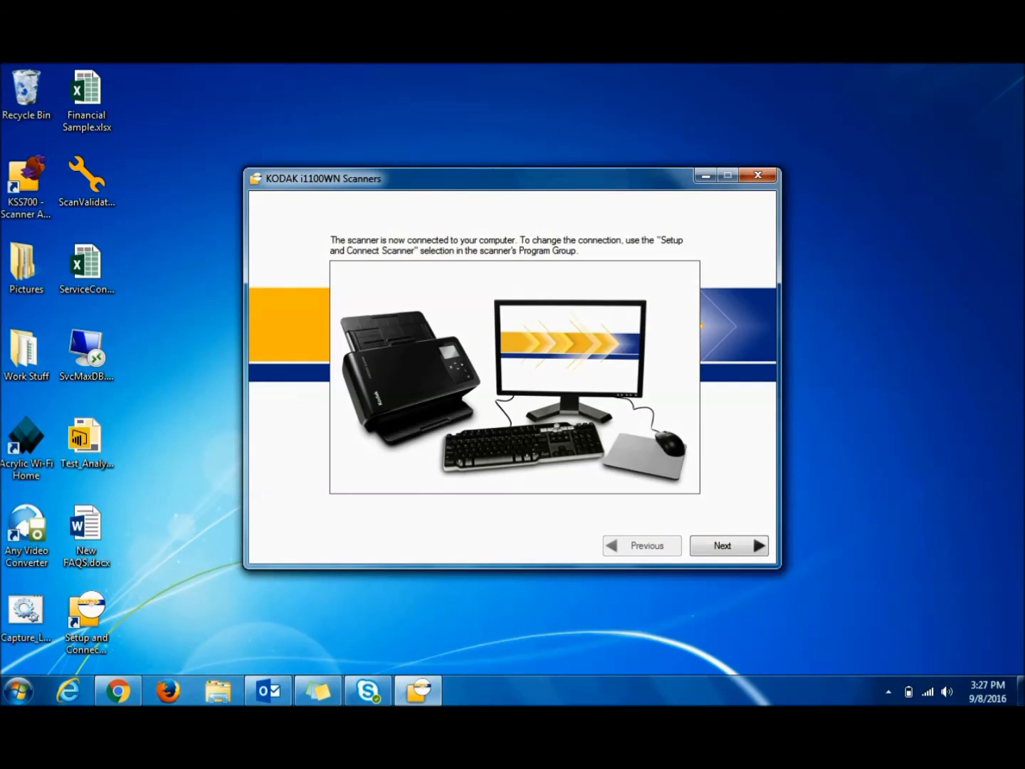
Step: Reach the Congratulations page and finish with Done
key(Return)
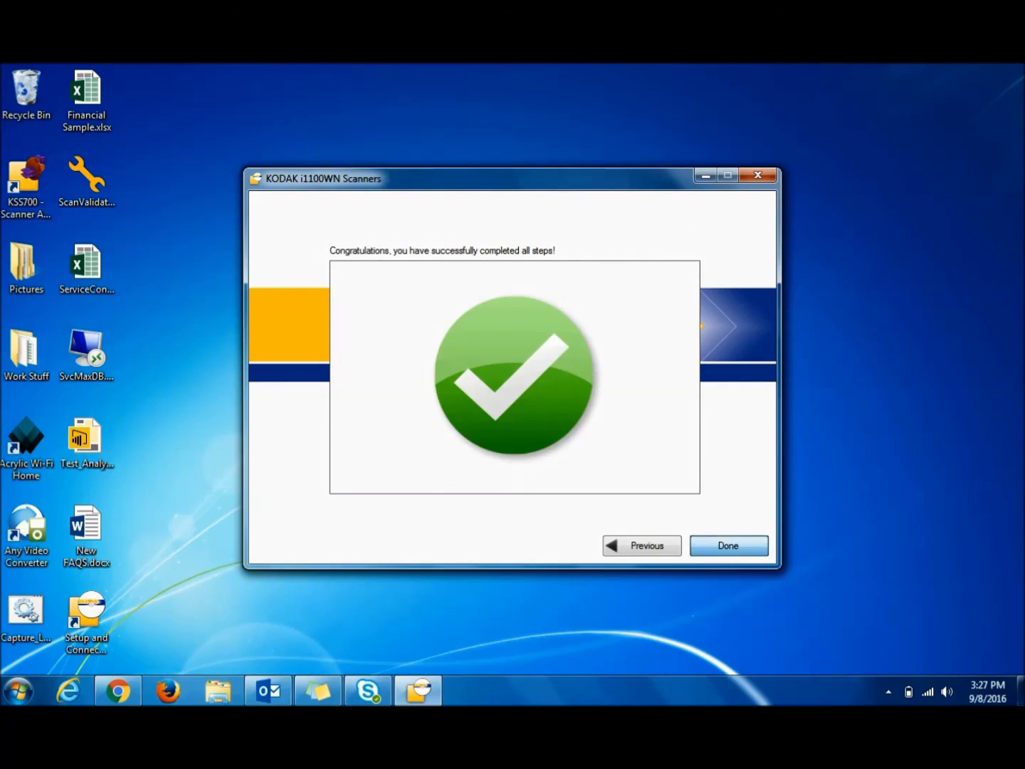
key(Return)
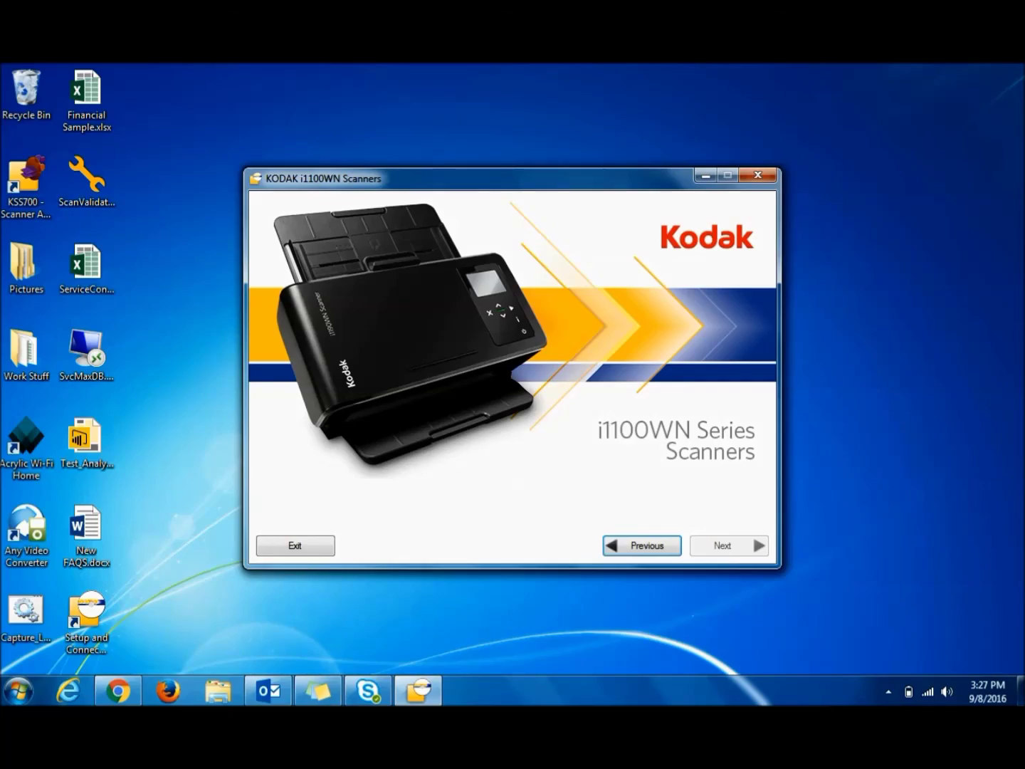